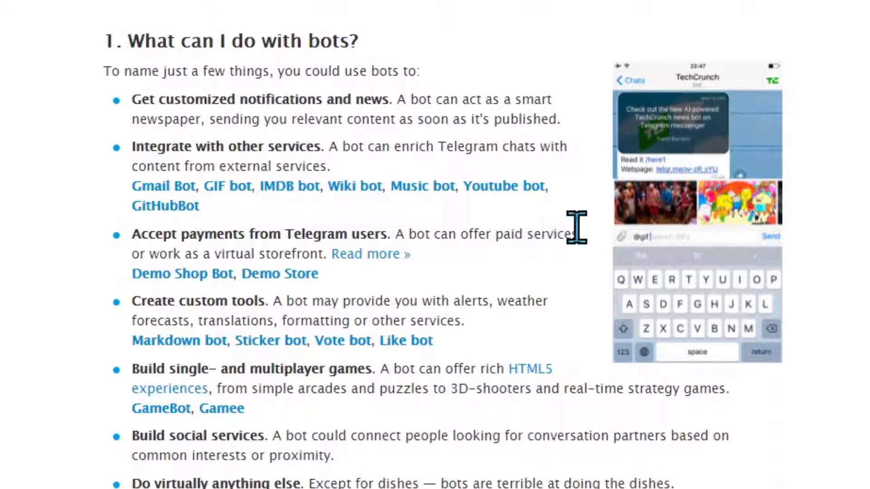
Type '/' in BotFather's message box to list commands like /newbot and /token
scroll(544, 204, "down", 2)
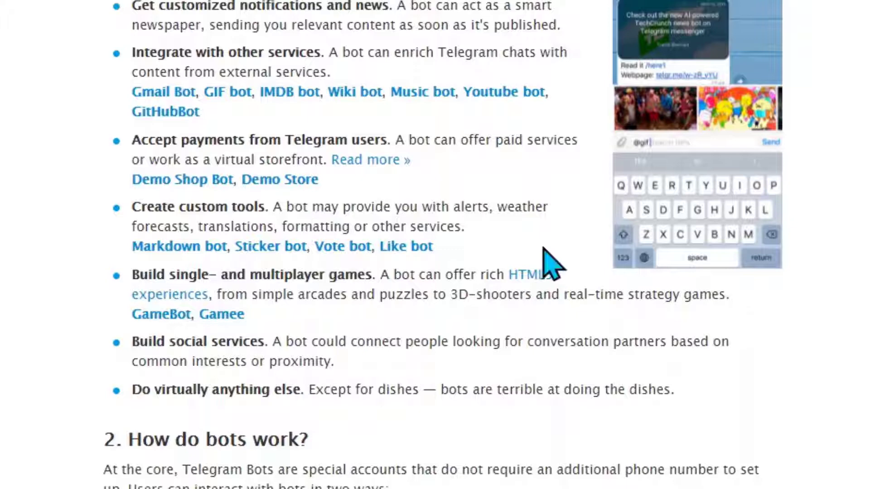
scroll(412, 236, "down", 4)
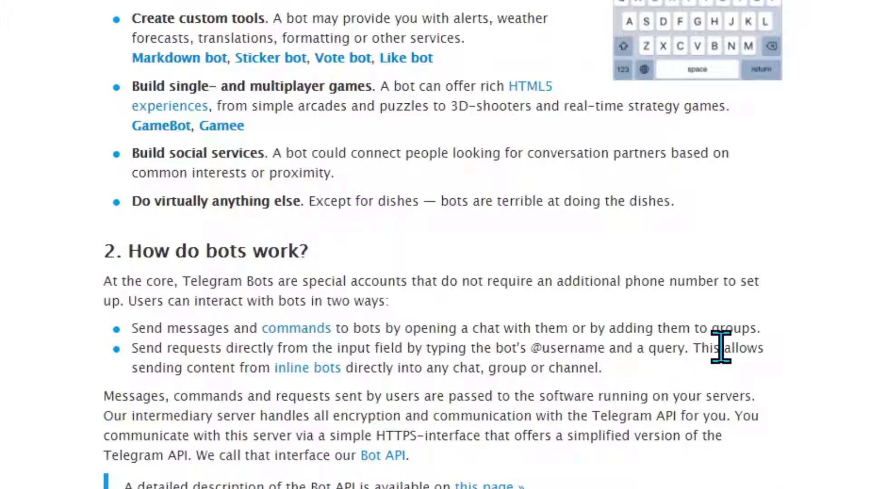
scroll(720, 347, "down", 4)
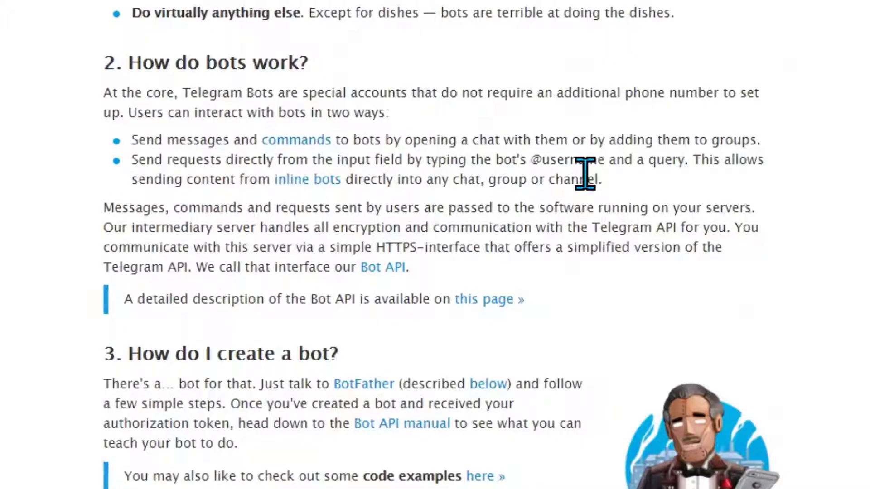
scroll(585, 174, "down", 13)
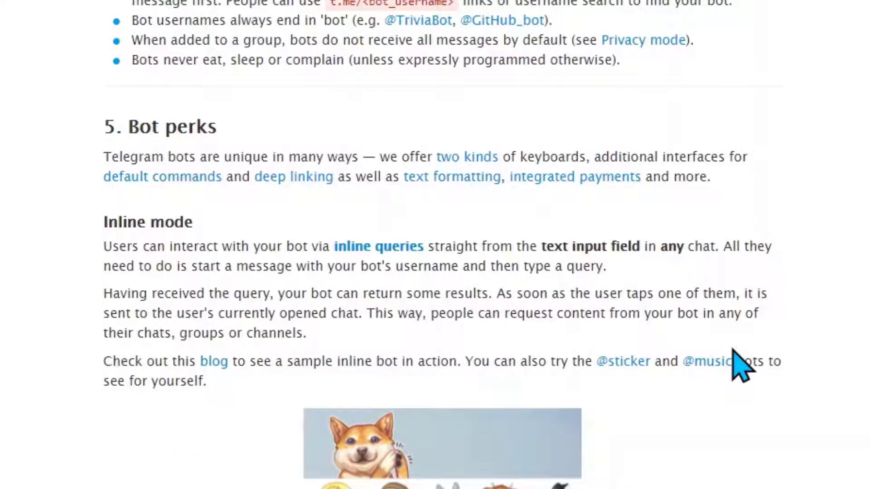
scroll(733, 354, "down", 8)
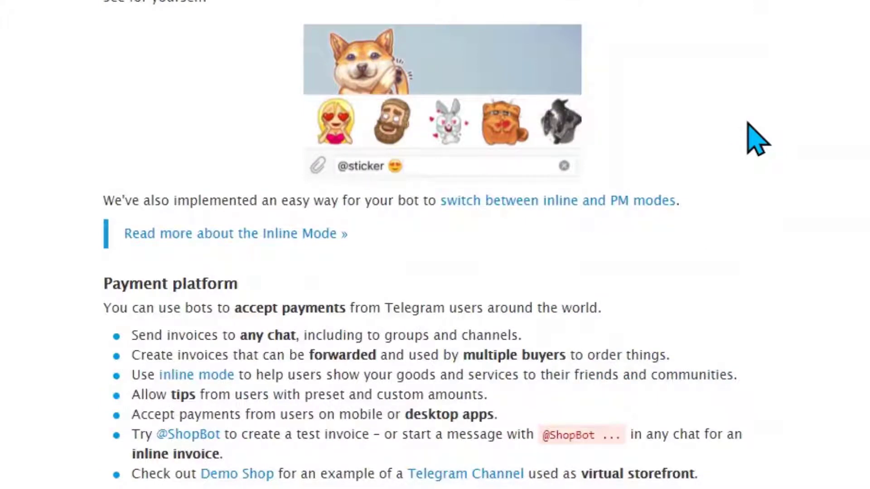
scroll(761, 137, "up", 20)
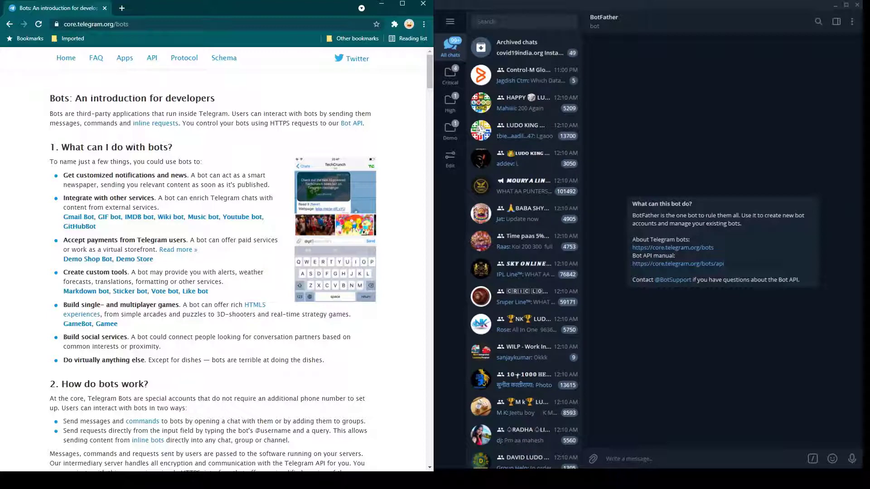
left_click(718, 124)
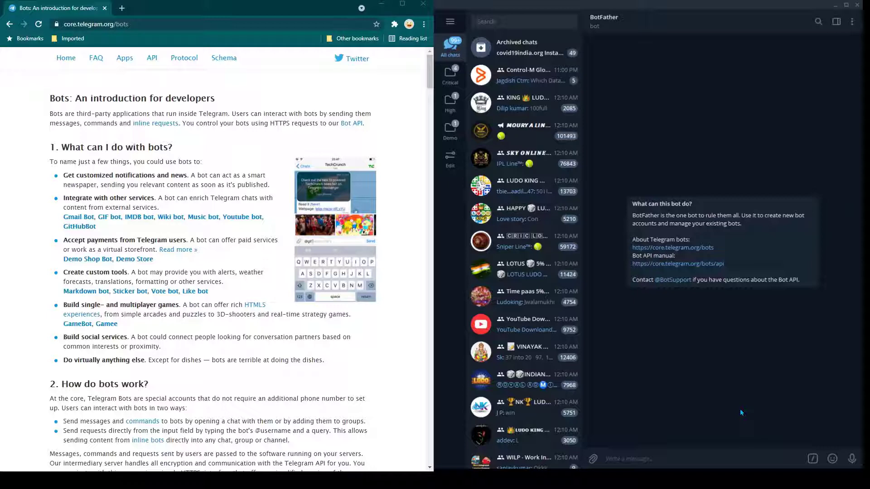
type("/")
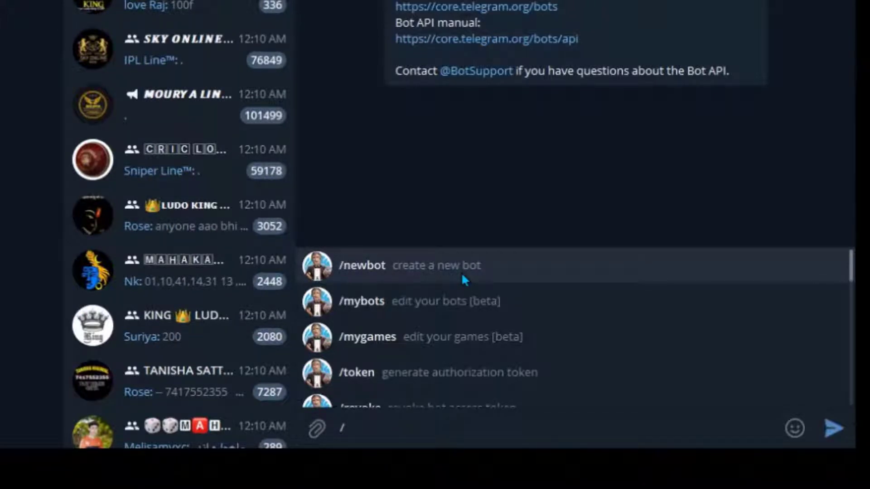
Start /newbot and give the new bot the name 'hello world bot'
left_click(461, 273)
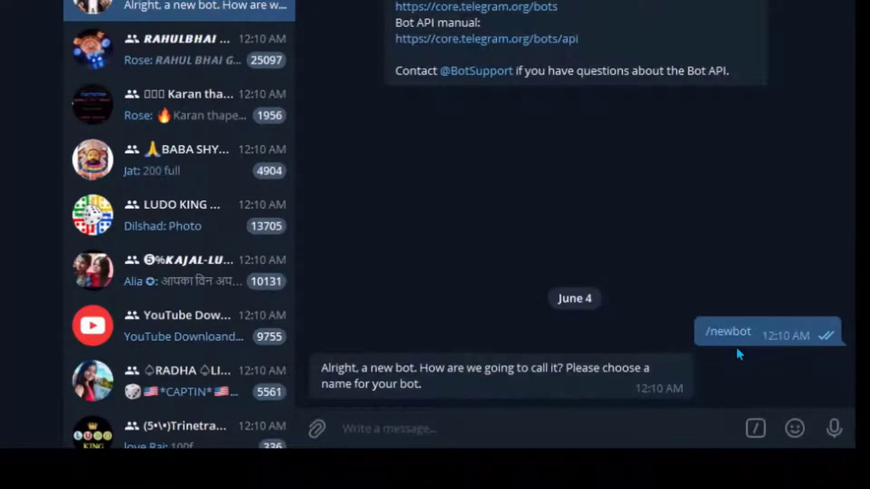
left_click(509, 436)
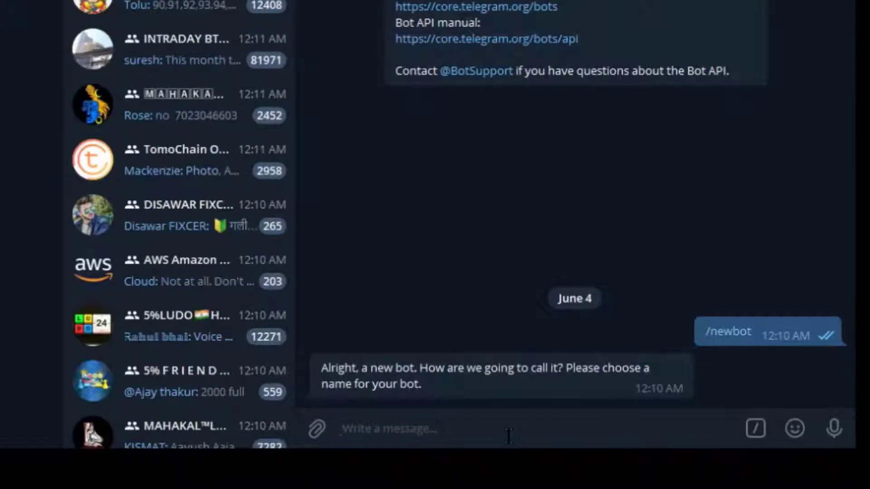
type("hell")
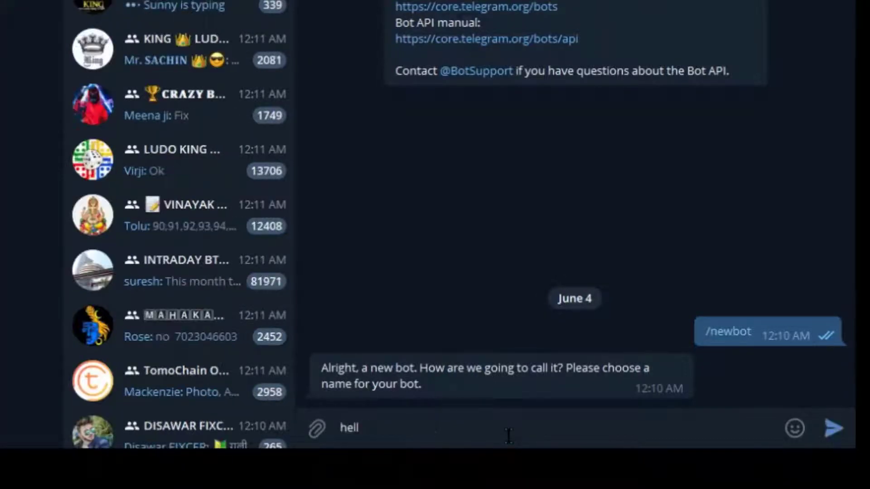
type("o world bot")
key("Return")
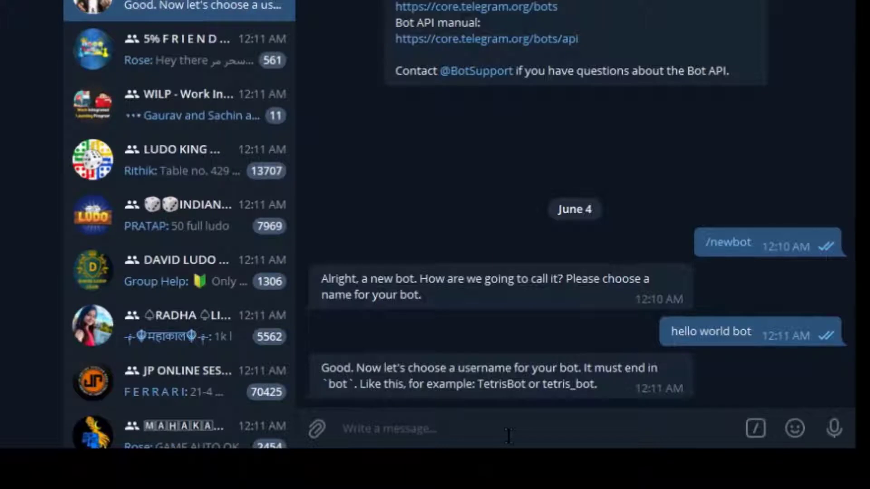
Request username hello_world_bot, then hello_world_01_bot once the first proves taken
type("hello_world_bot")
key("Return")
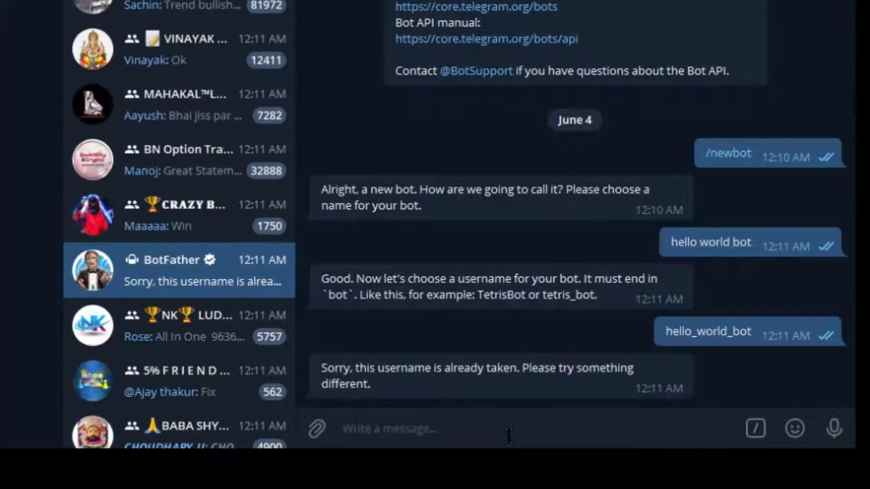
type("hello_world_01_bot")
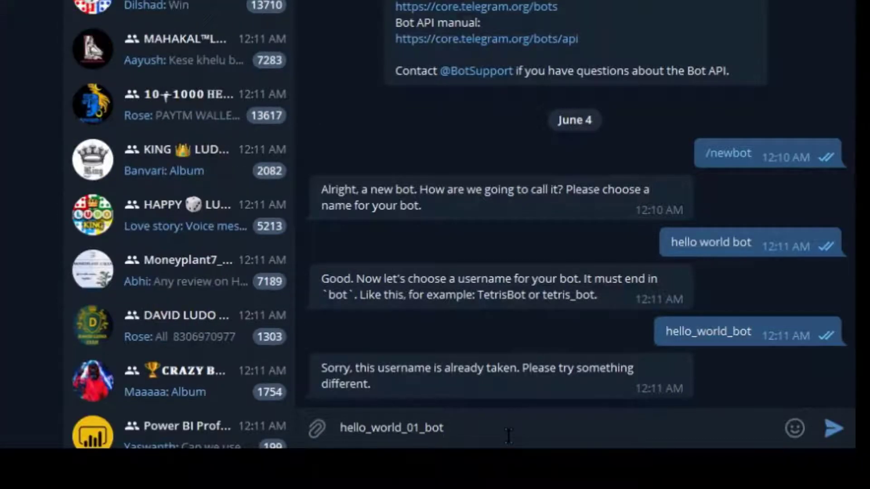
key("Return")
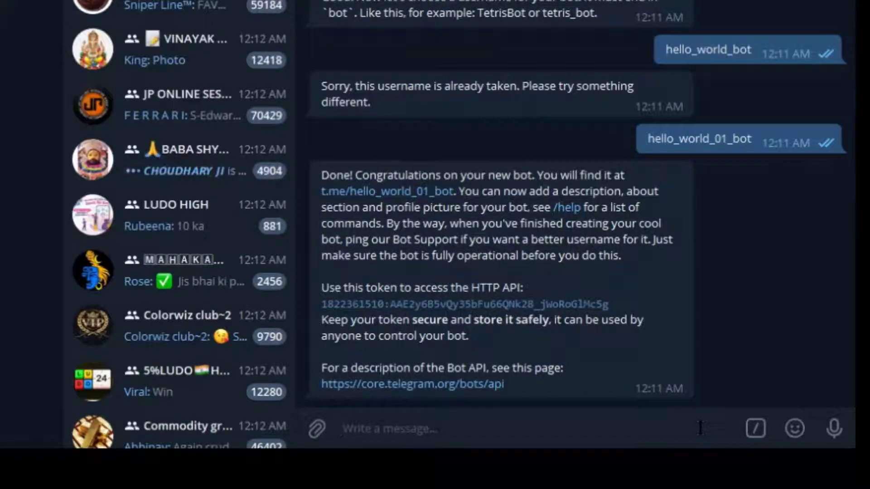
type("/")
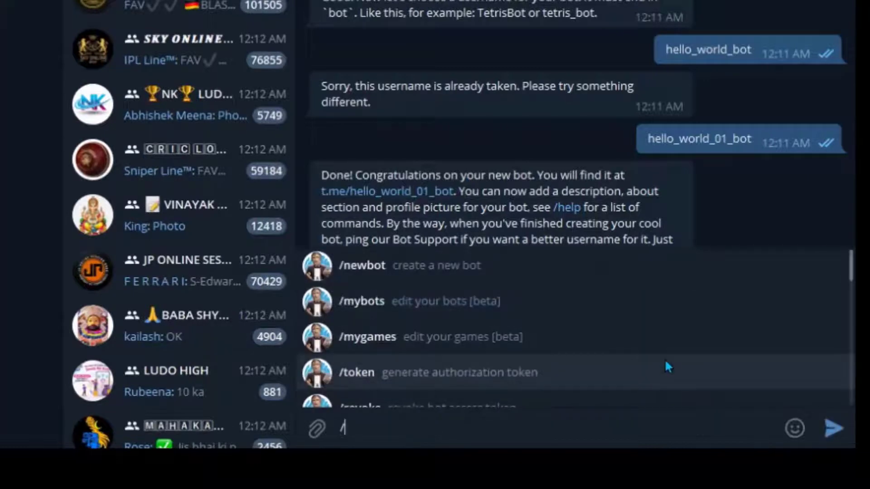
scroll(665, 359, "down", 2)
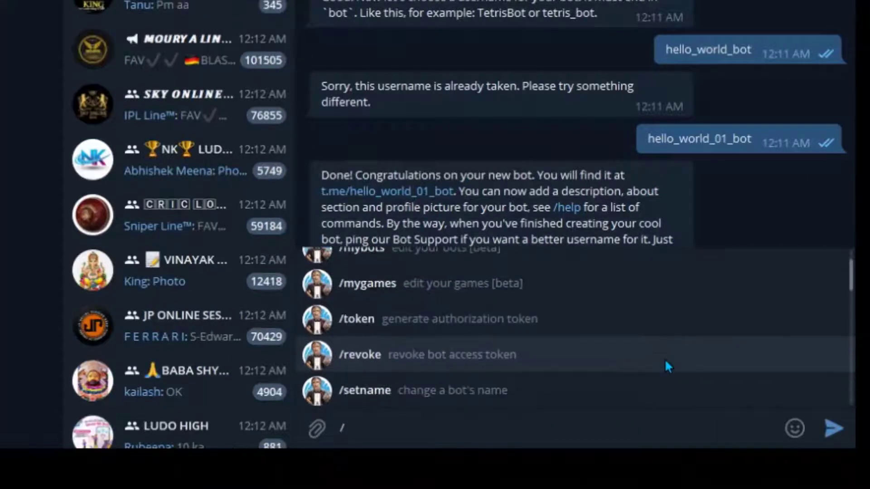
left_click(529, 324)
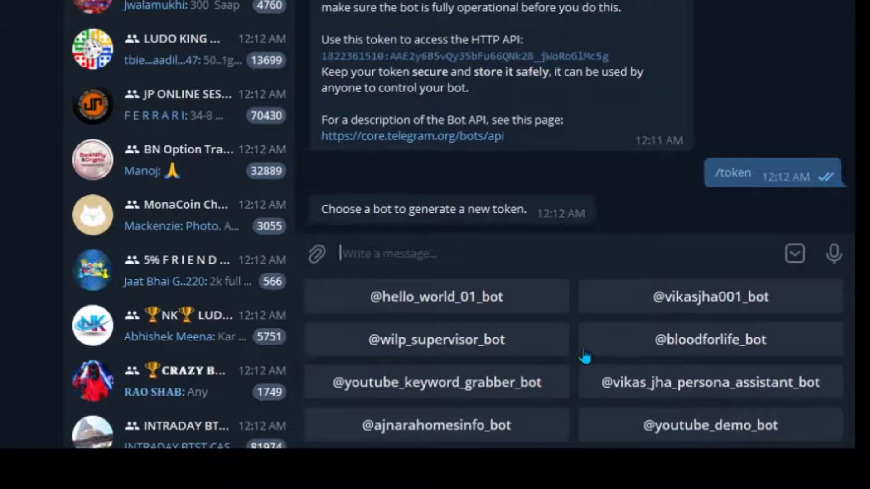
left_click(532, 306)
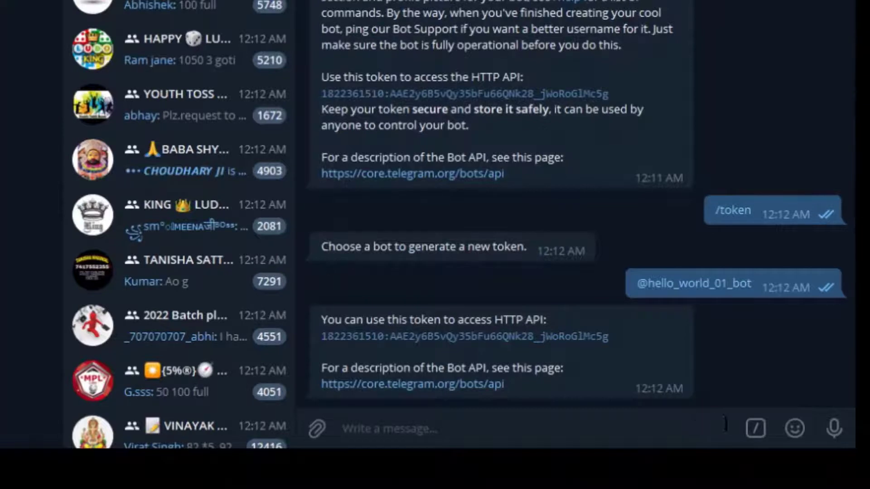
left_click(755, 429)
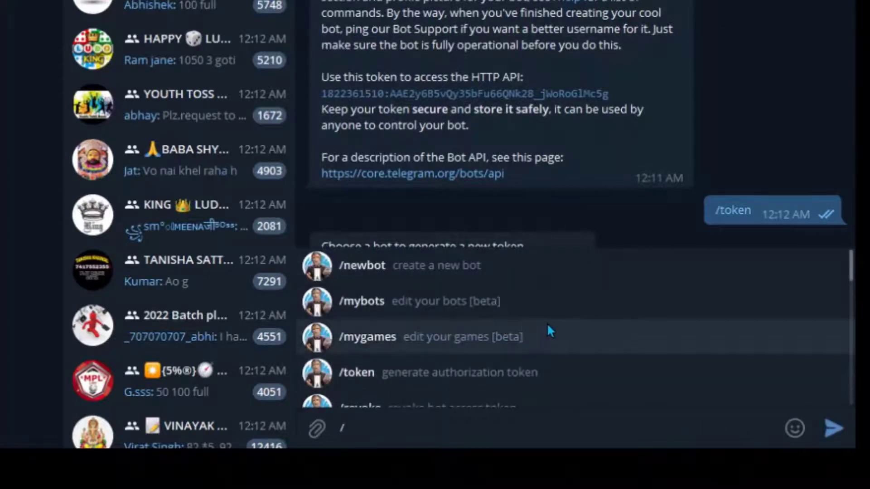
scroll(553, 330, "down", 3)
scroll(533, 358, "down", 1)
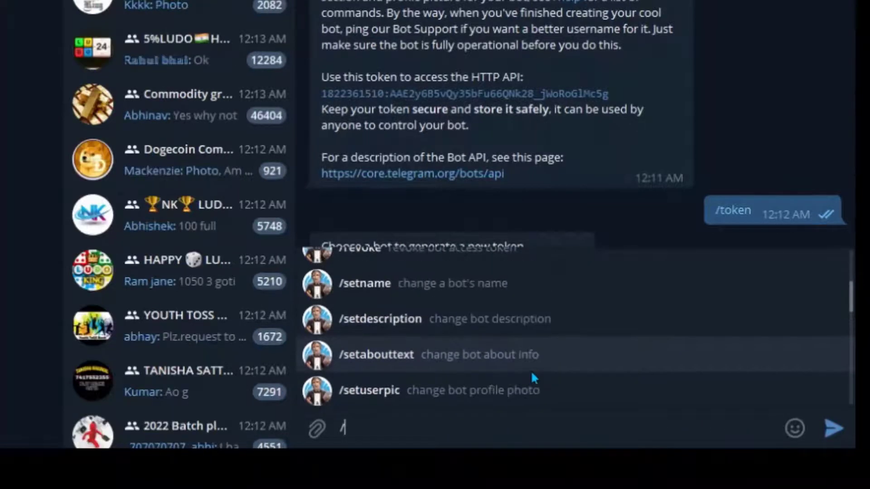
scroll(532, 374, "down", 3)
scroll(531, 376, "down", 1)
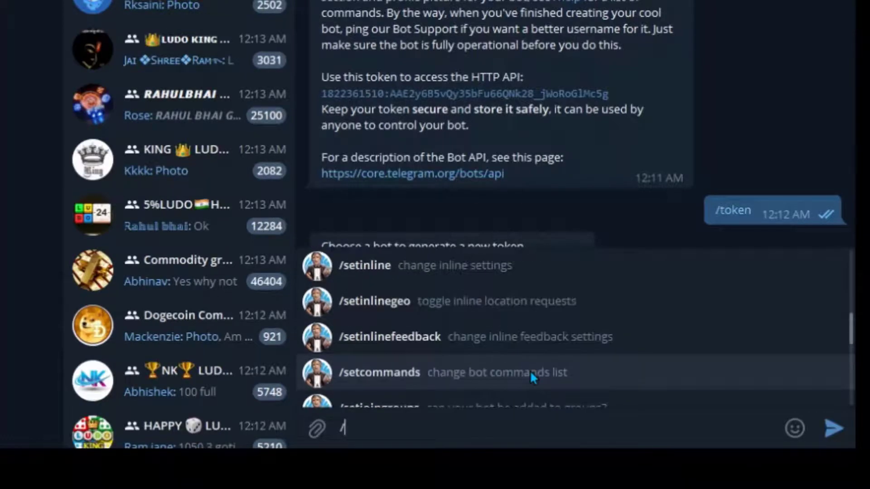
scroll(529, 371, "down", 3)
left_click(514, 368)
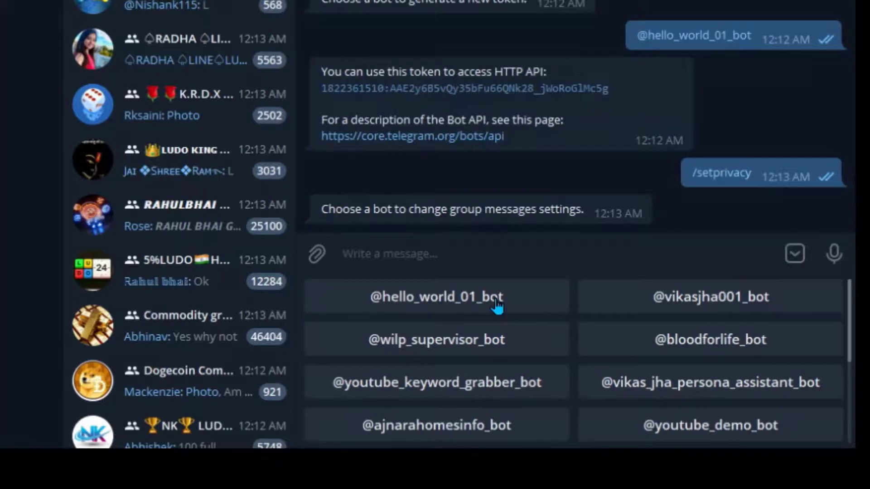
left_click(528, 304)
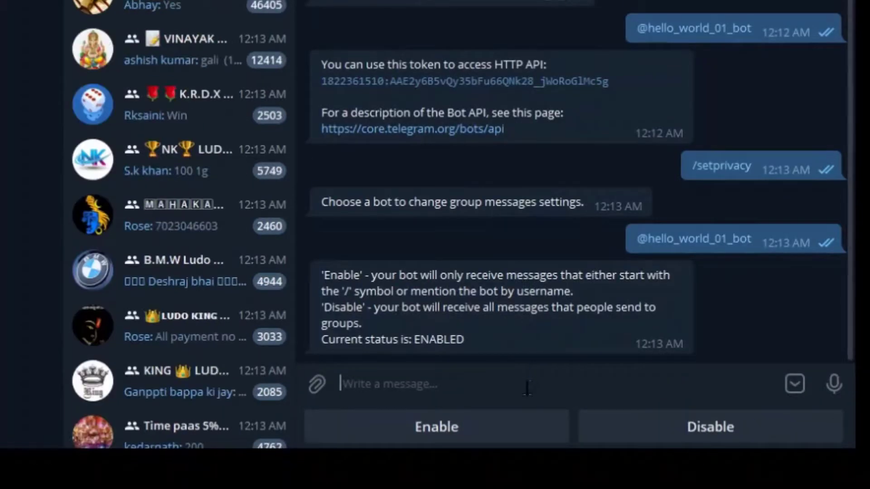
left_click(703, 437)
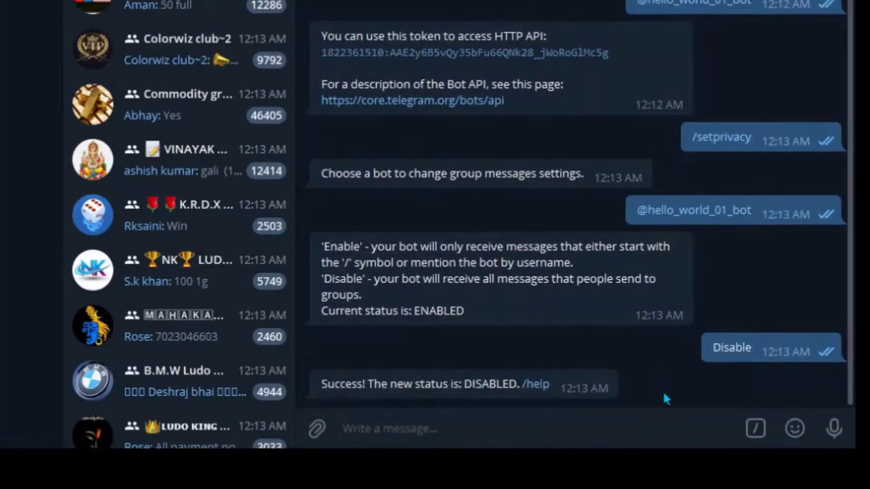